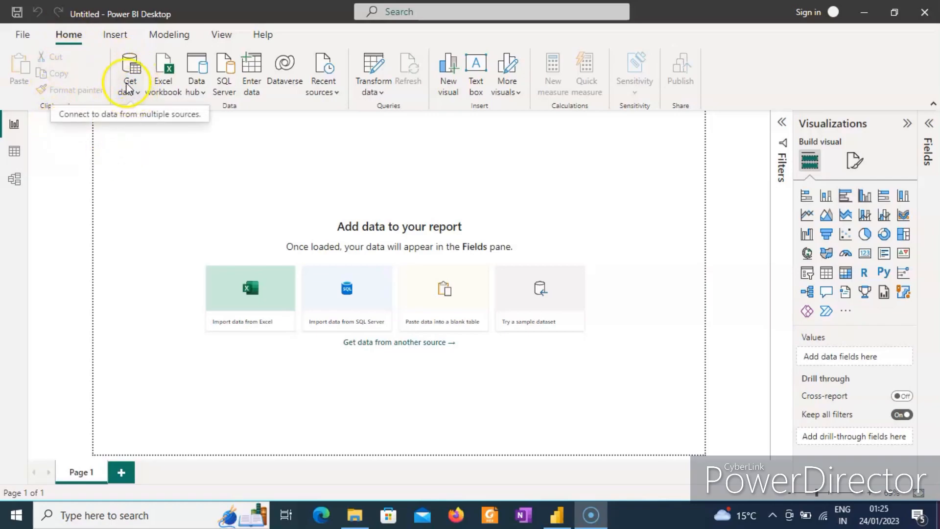
# Connect to the Excel workbook Sales data from the DataSet folder as the report's data source
pyautogui.click(129, 91)
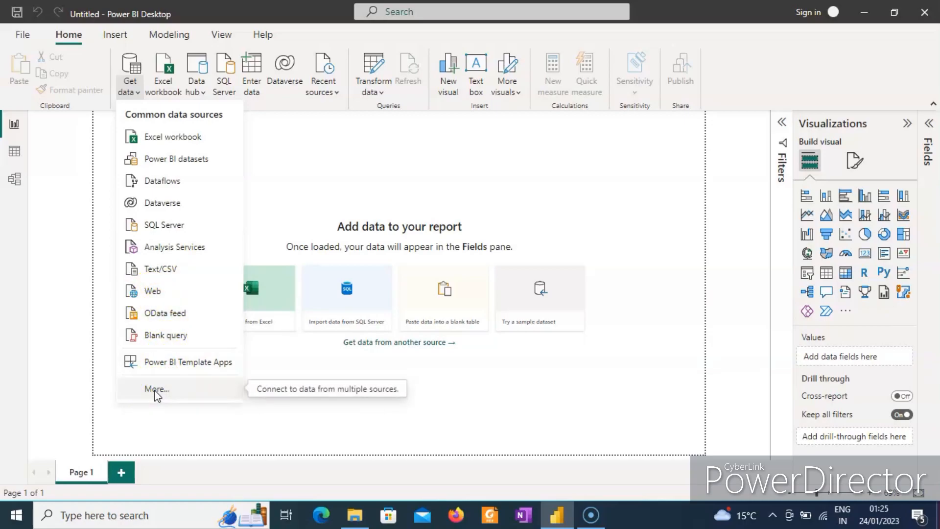
pyautogui.click(161, 141)
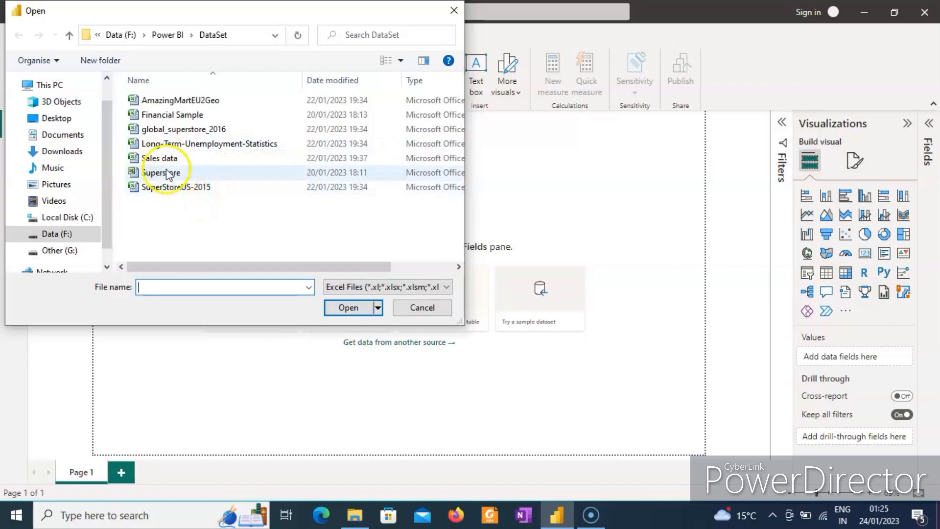
pyautogui.click(150, 159)
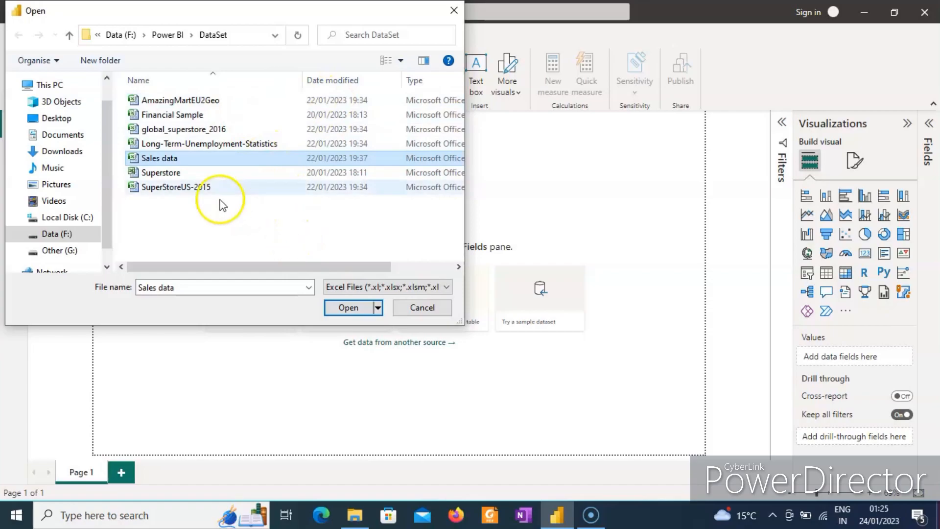
pyautogui.click(341, 310)
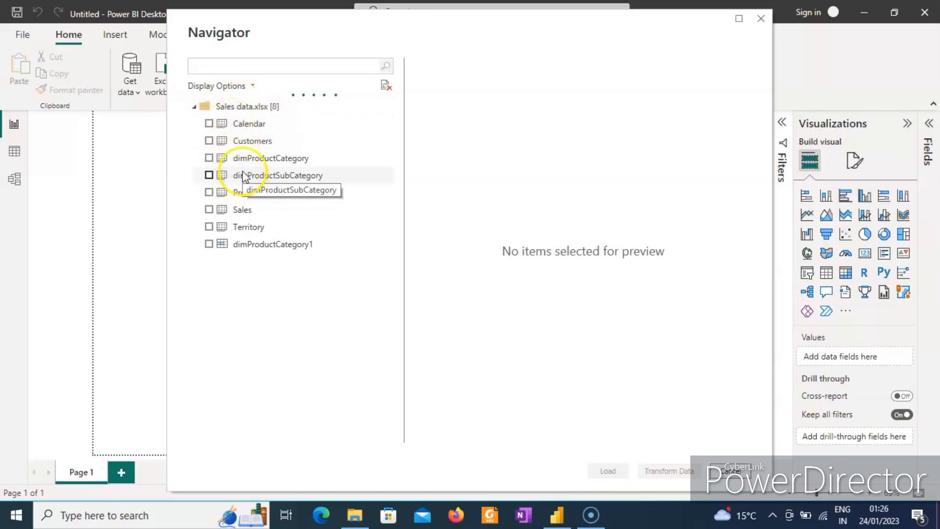
# Load all eight tables of the workbook, from Calendar through dimProductCategory1, and dismiss the load summary
pyautogui.click(209, 124)
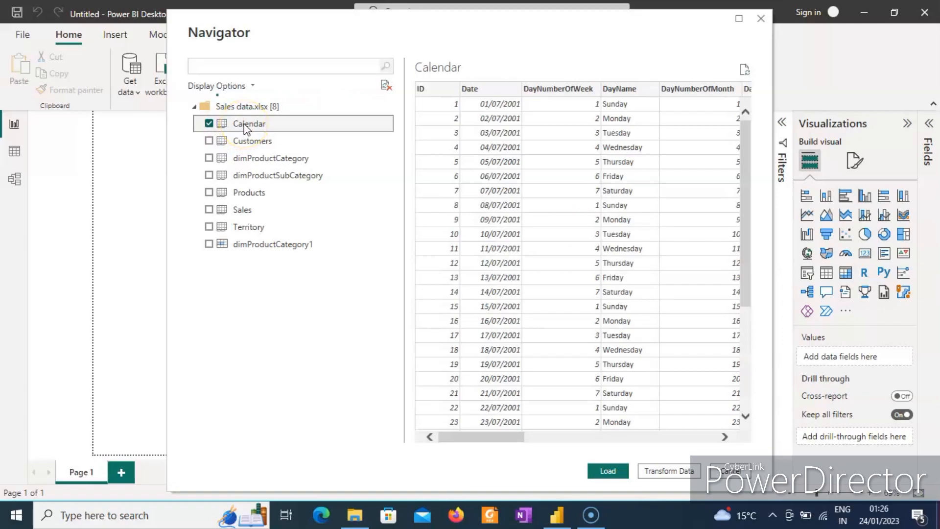
pyautogui.click(209, 142)
pyautogui.click(209, 159)
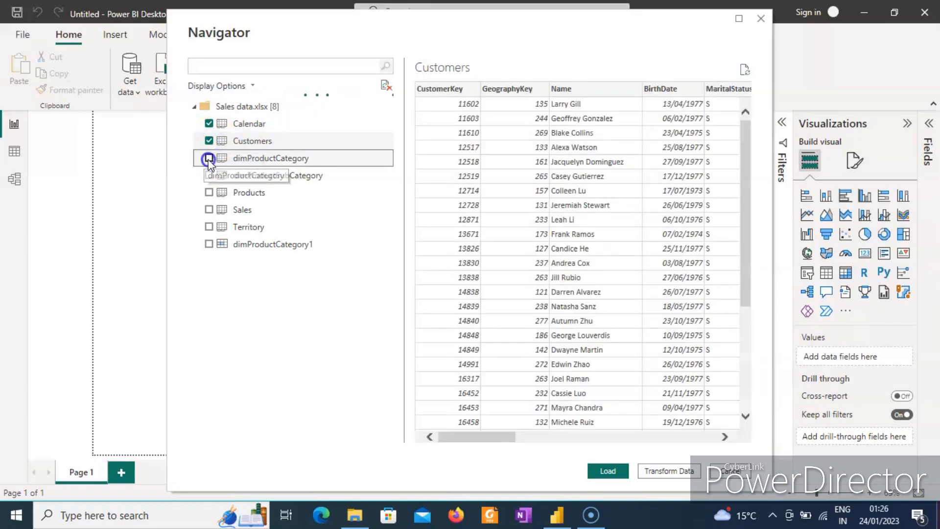
pyautogui.click(209, 175)
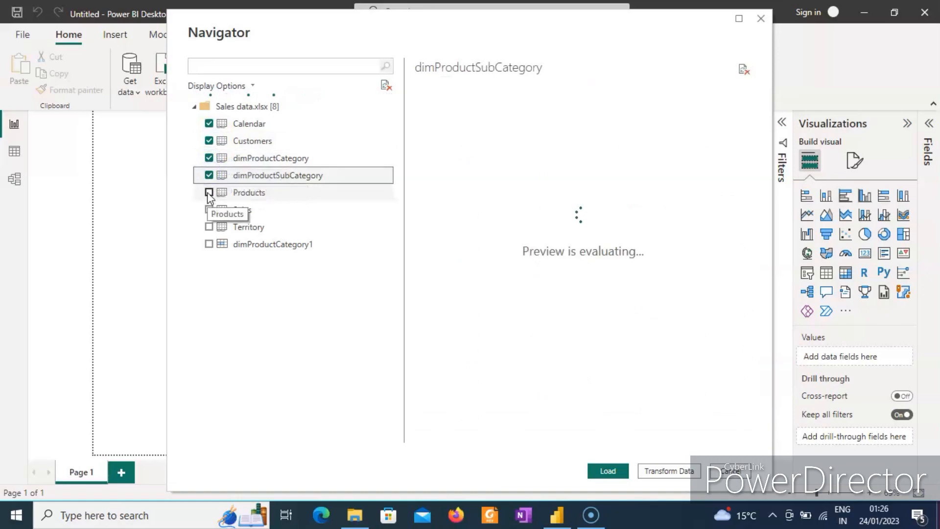
pyautogui.click(209, 193)
pyautogui.click(209, 210)
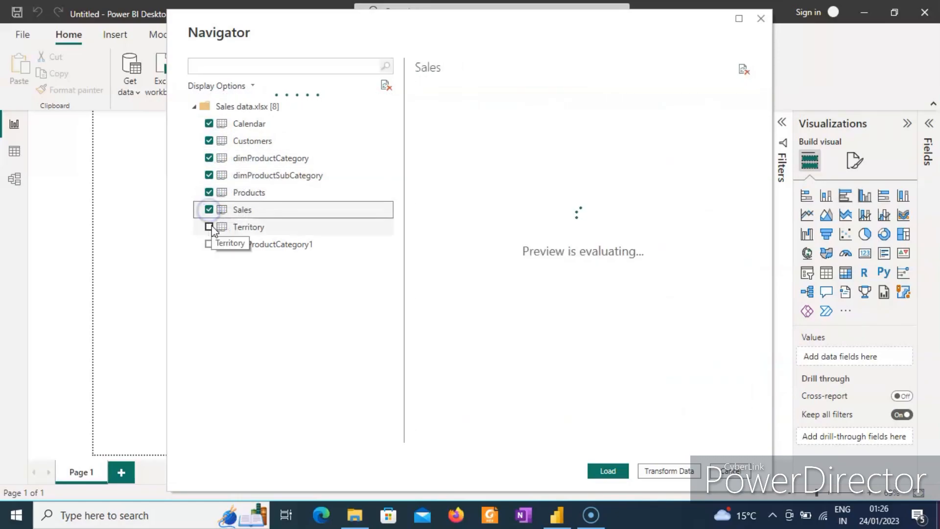
pyautogui.click(209, 227)
pyautogui.click(209, 244)
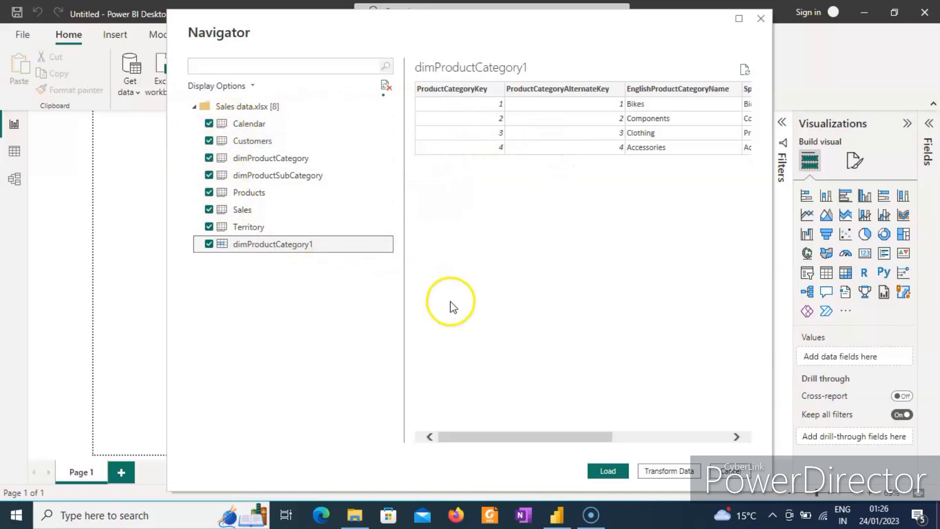
pyautogui.click(607, 471)
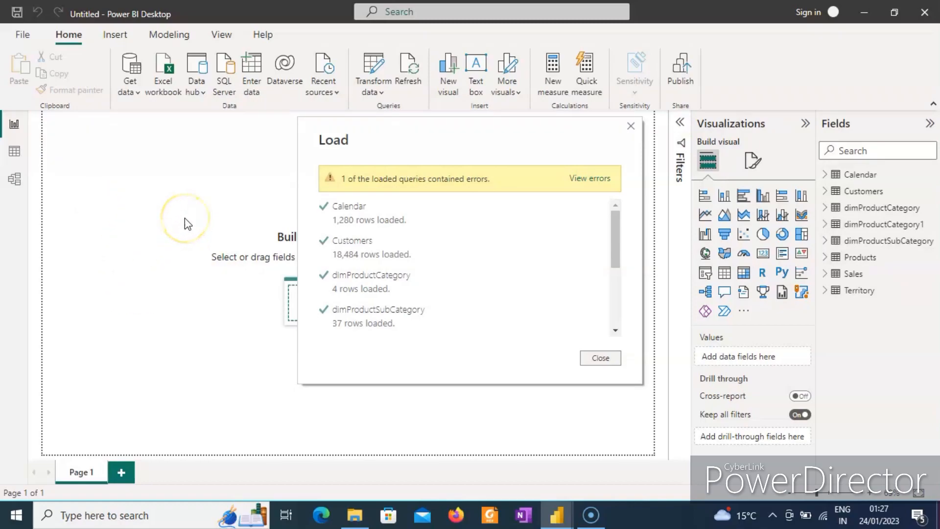
pyautogui.click(594, 363)
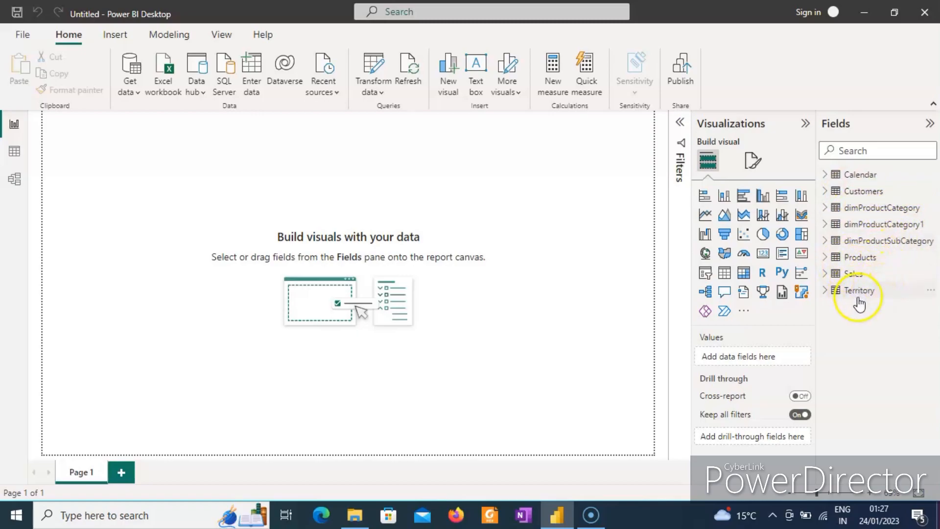
# Review the Calendar table's field list and the data rows of the Calendar and Customers tables
pyautogui.click(826, 177)
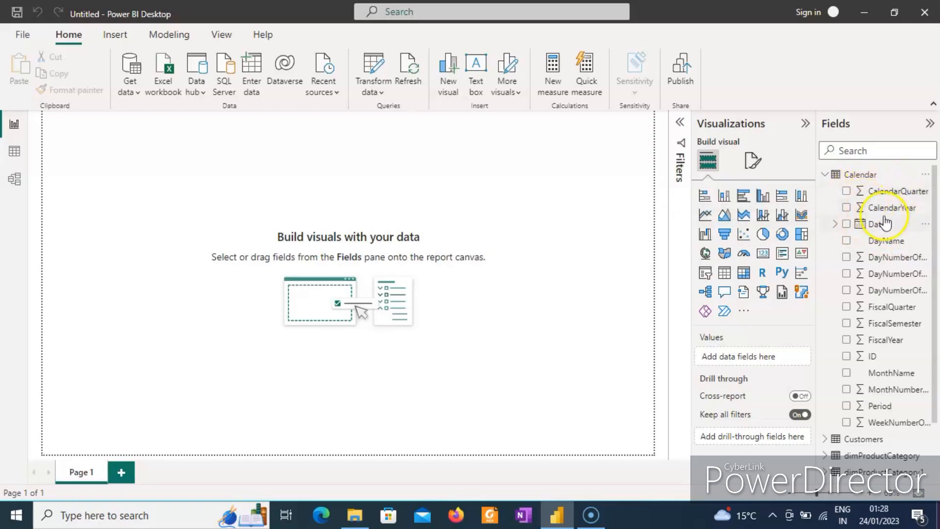
pyautogui.click(826, 176)
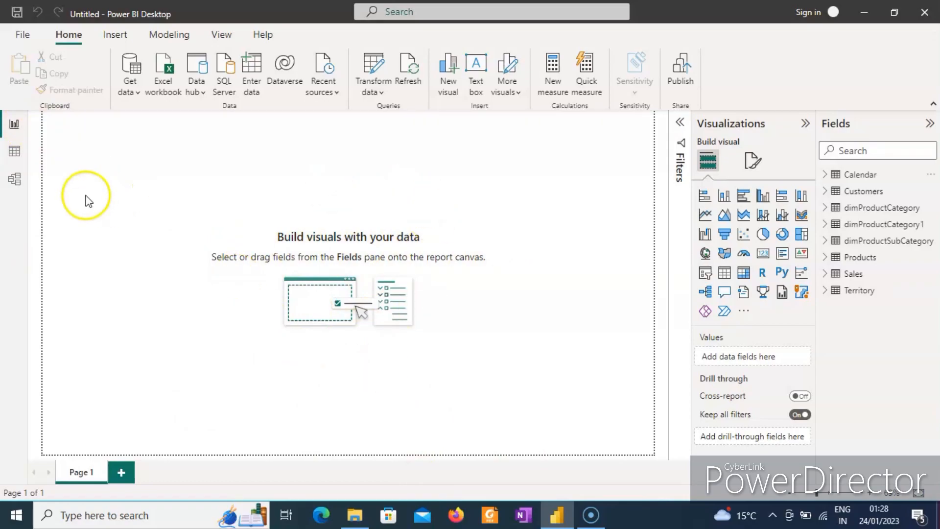
pyautogui.click(15, 152)
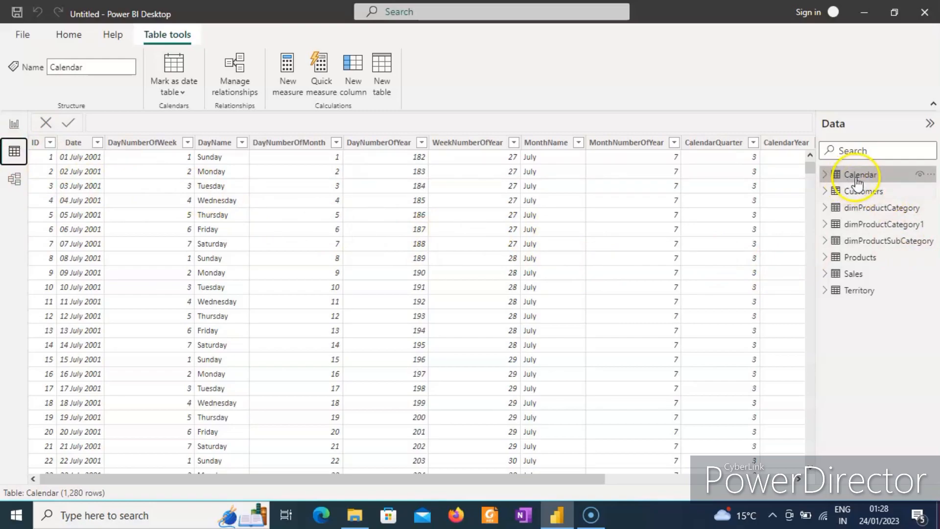
pyautogui.click(866, 194)
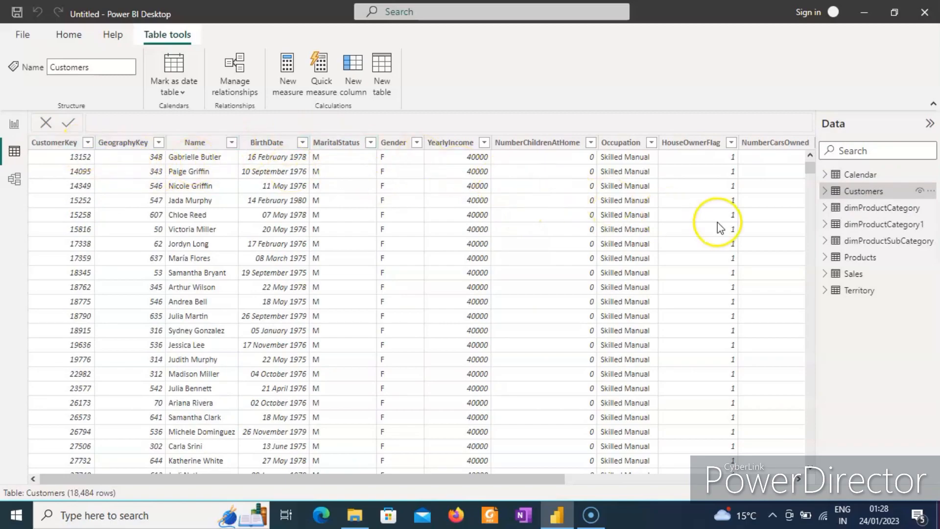
pyautogui.moveTo(521, 474); pyautogui.dragTo(404, 458)
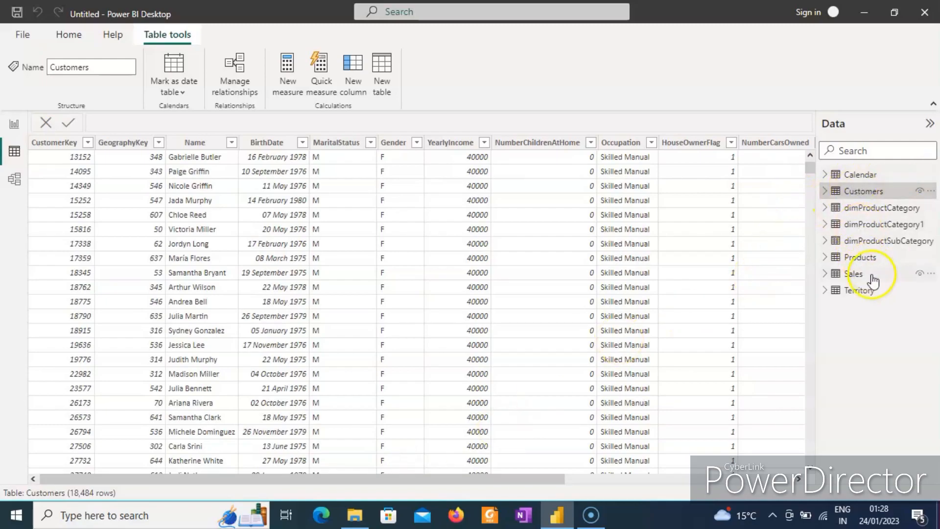
# Examine the data model's relationships between the Customers, Sales, Products, product subcategory and product category tables
pyautogui.click(15, 182)
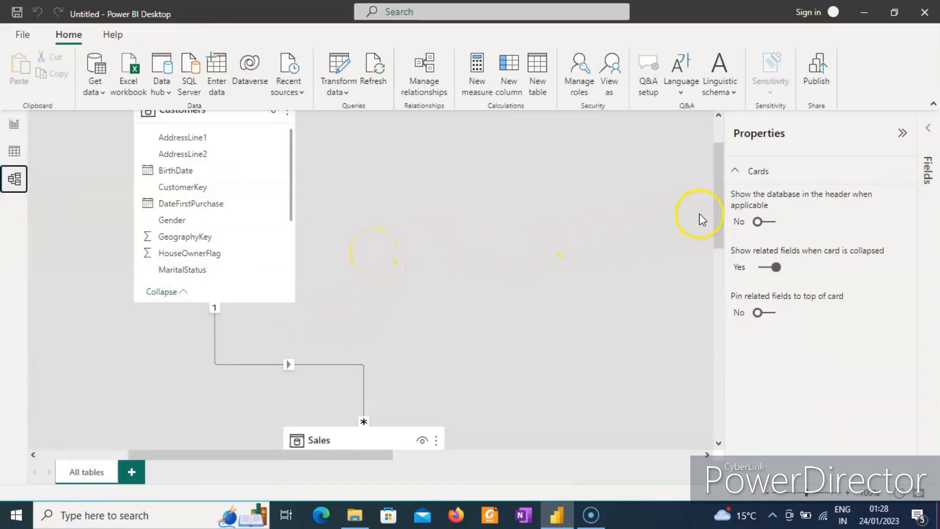
pyautogui.moveTo(717, 207); pyautogui.dragTo(718, 198)
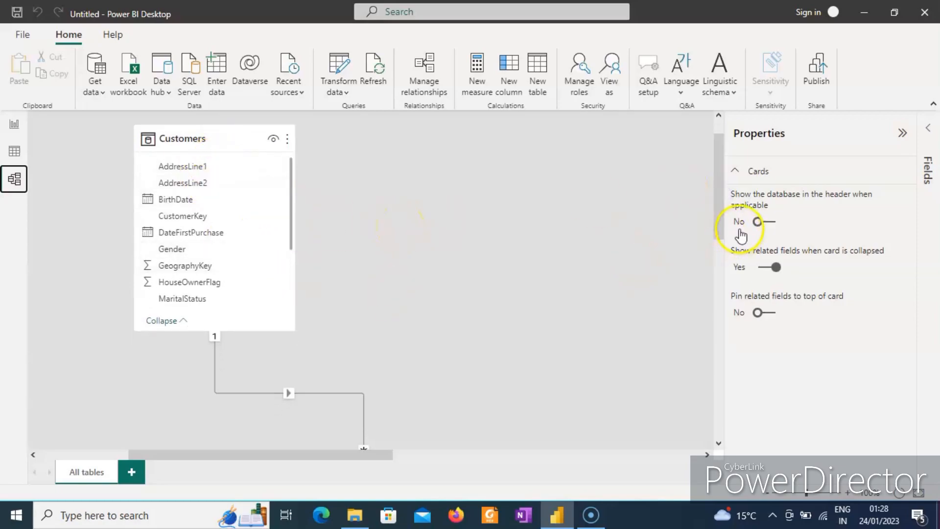
pyautogui.moveTo(717, 211); pyautogui.dragTo(717, 256)
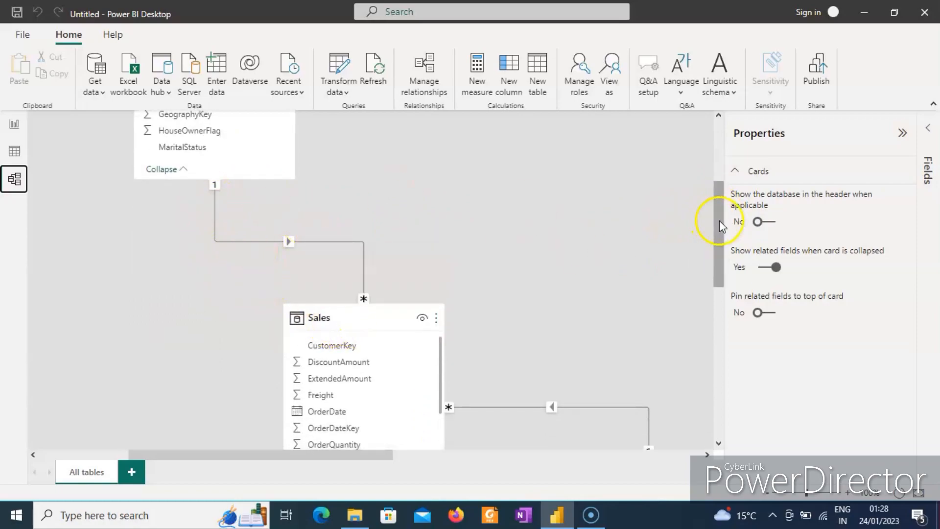
pyautogui.moveTo(720, 220); pyautogui.dragTo(729, 270)
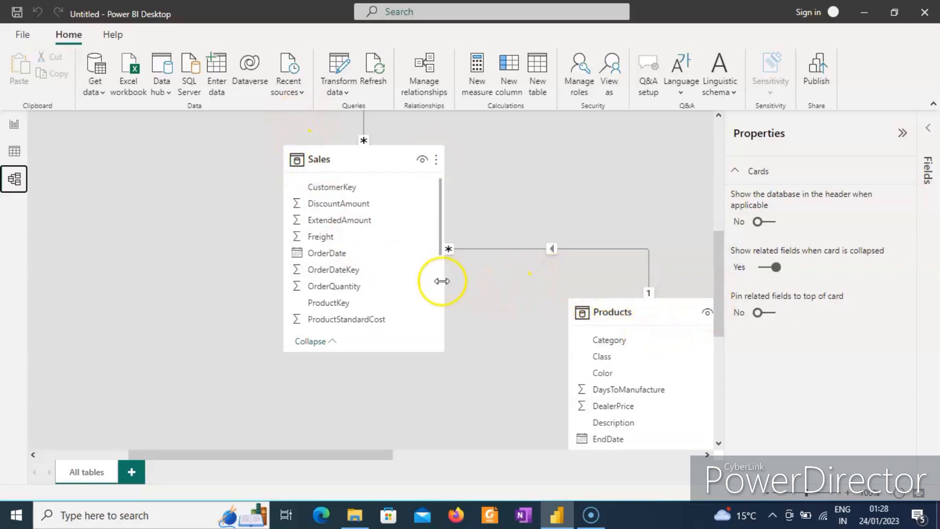
pyautogui.moveTo(381, 458); pyautogui.dragTo(519, 478)
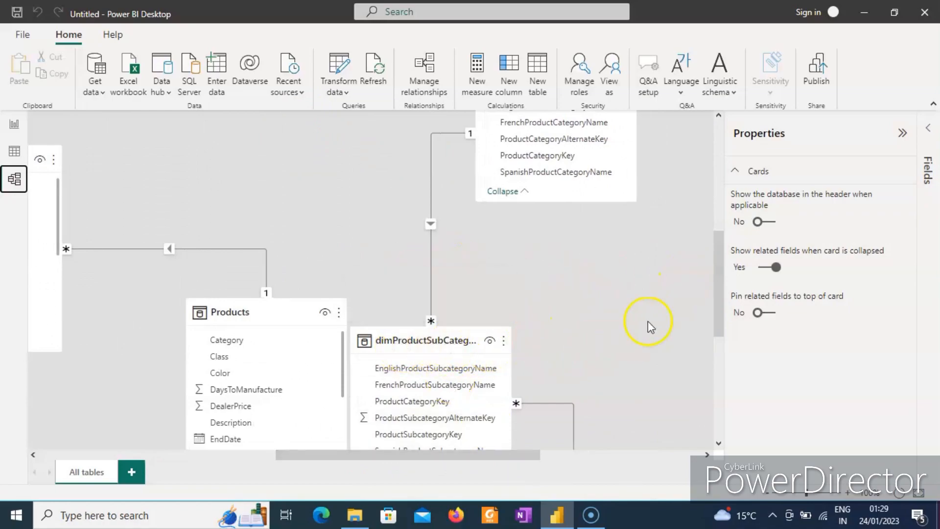
pyautogui.moveTo(720, 301); pyautogui.dragTo(724, 260)
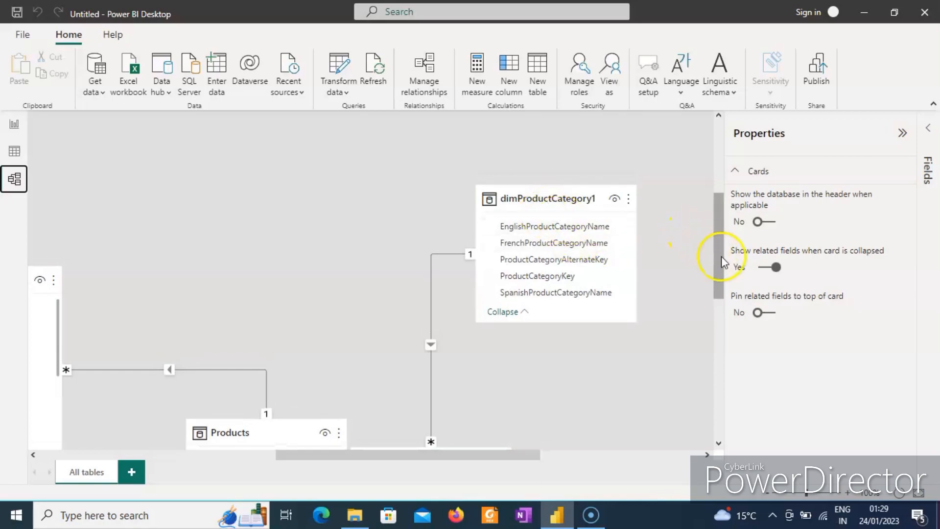
pyautogui.moveTo(722, 256); pyautogui.dragTo(705, 363)
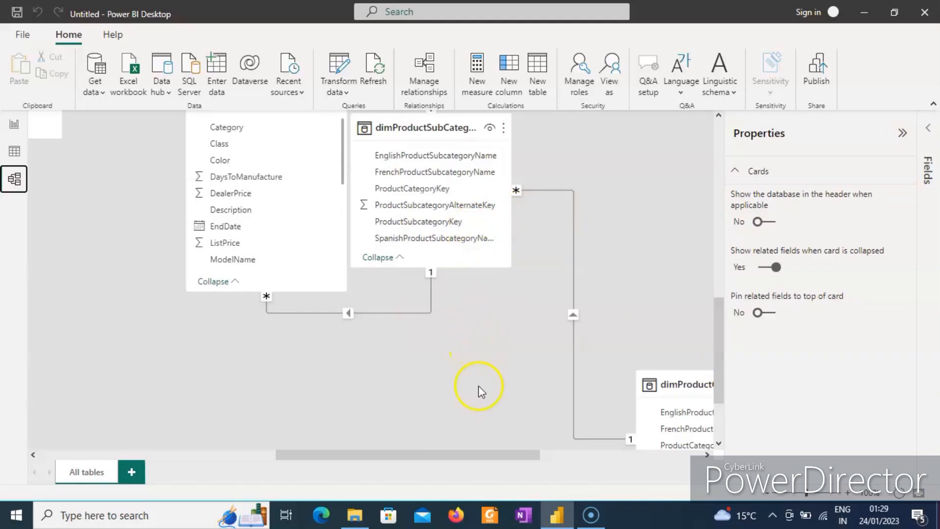
pyautogui.moveTo(435, 458); pyautogui.dragTo(196, 438)
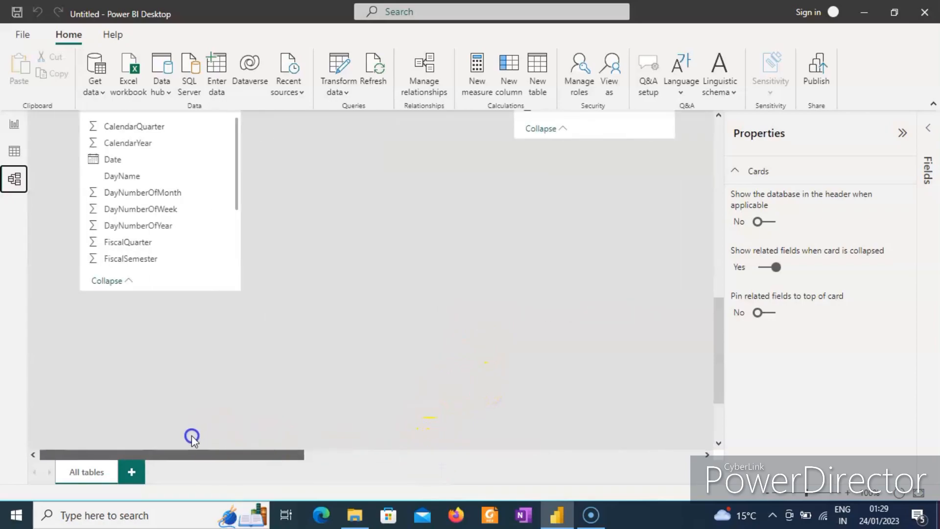
# Add an empty line chart to the report page, shifted inward from the corner and enlarged to span most of the page width
pyautogui.click(13, 126)
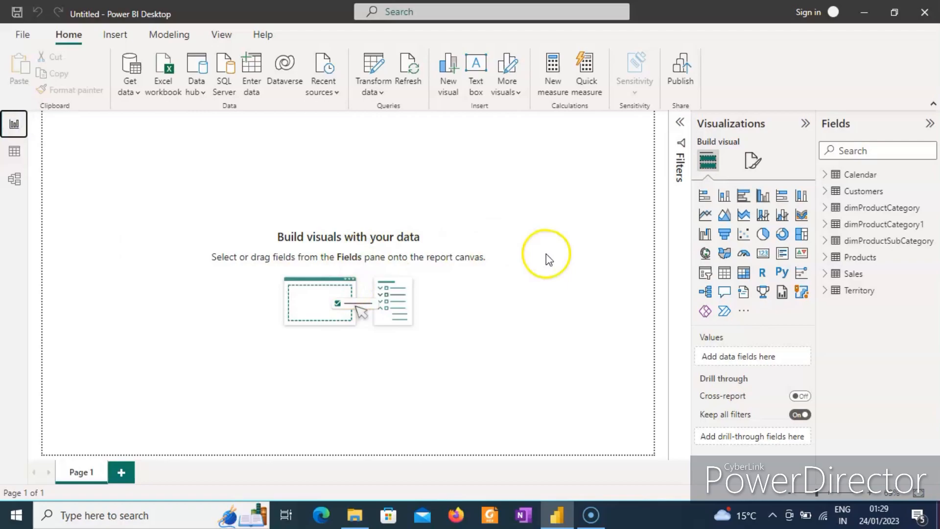
pyautogui.click(706, 215)
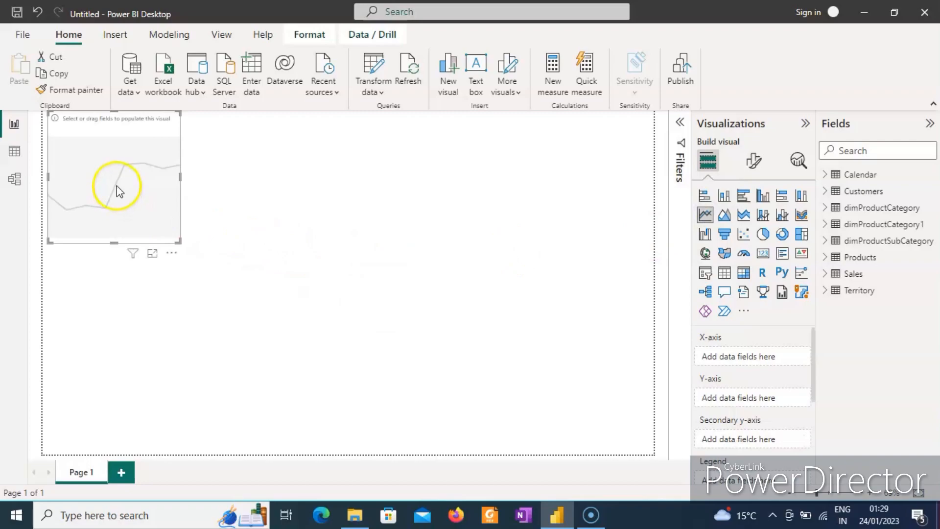
pyautogui.moveTo(119, 195); pyautogui.dragTo(152, 255)
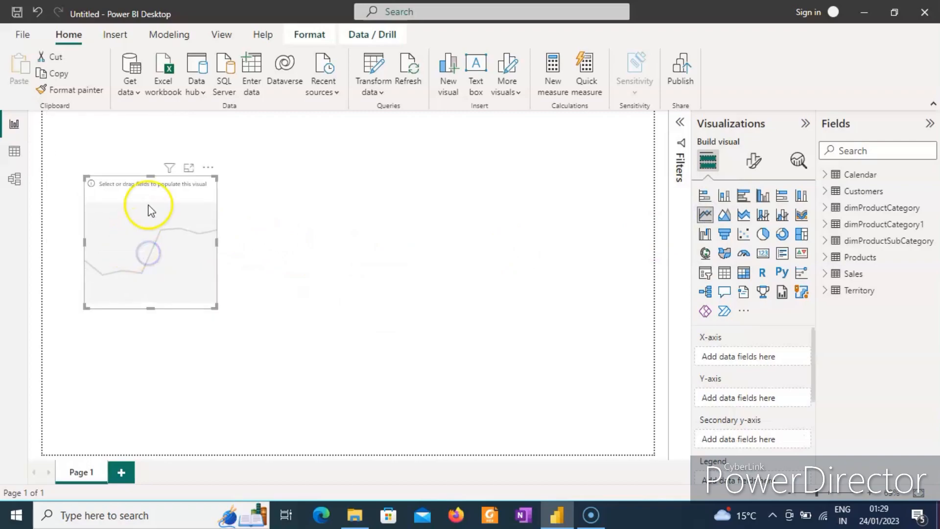
pyautogui.moveTo(215, 244); pyautogui.dragTo(524, 279)
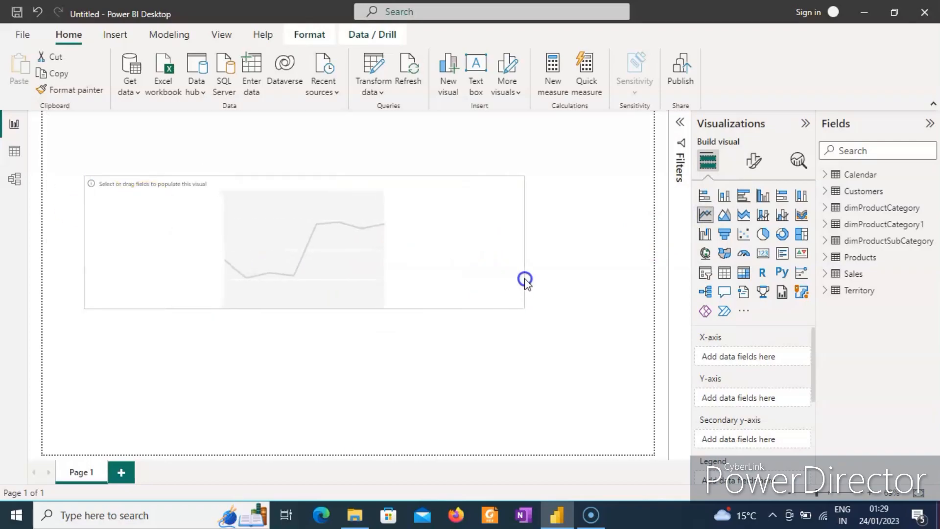
pyautogui.moveTo(302, 308); pyautogui.dragTo(314, 355)
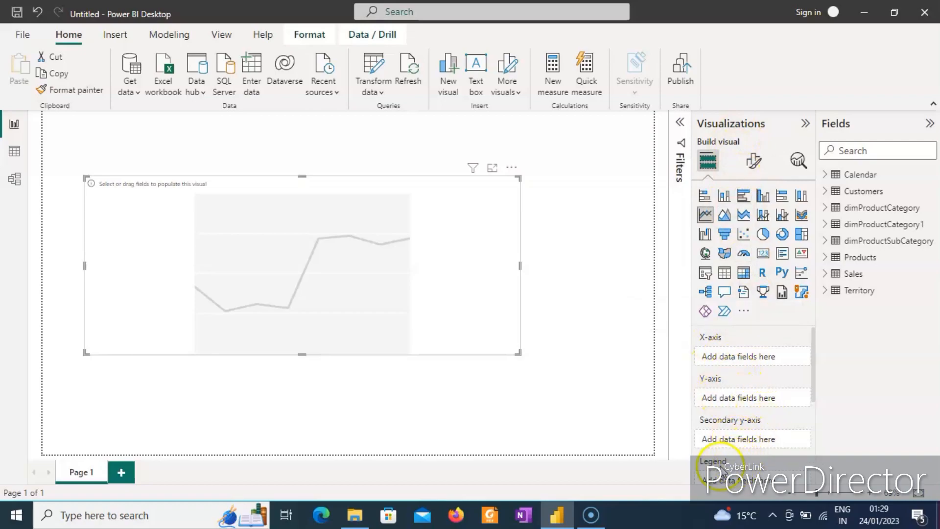
# Plot the Customers table's YearlyIncome on the line chart's Y-axis against BirthDate on the X-axis
pyautogui.moveTo(813, 378)
pyautogui.mouseDown()
pyautogui.moveTo(807, 446)
pyautogui.moveTo(820, 363)
pyautogui.mouseUp()
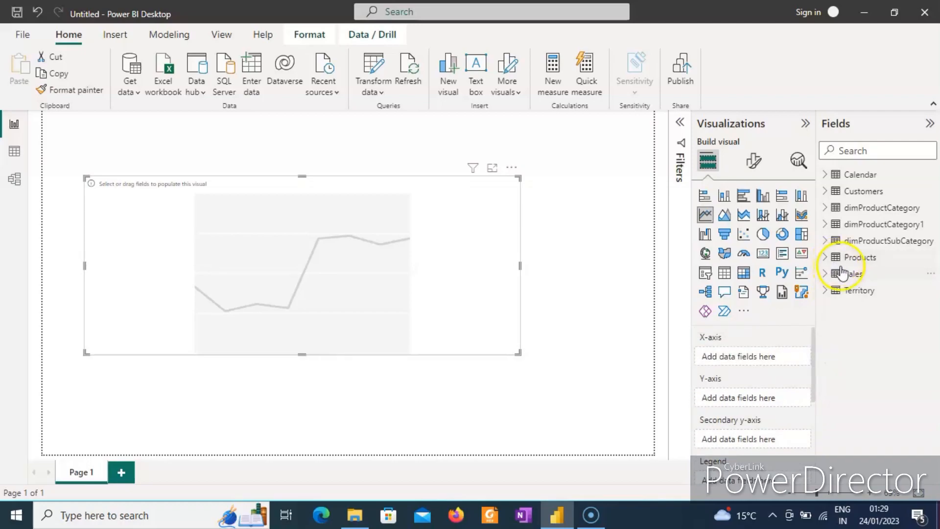
pyautogui.click(832, 191)
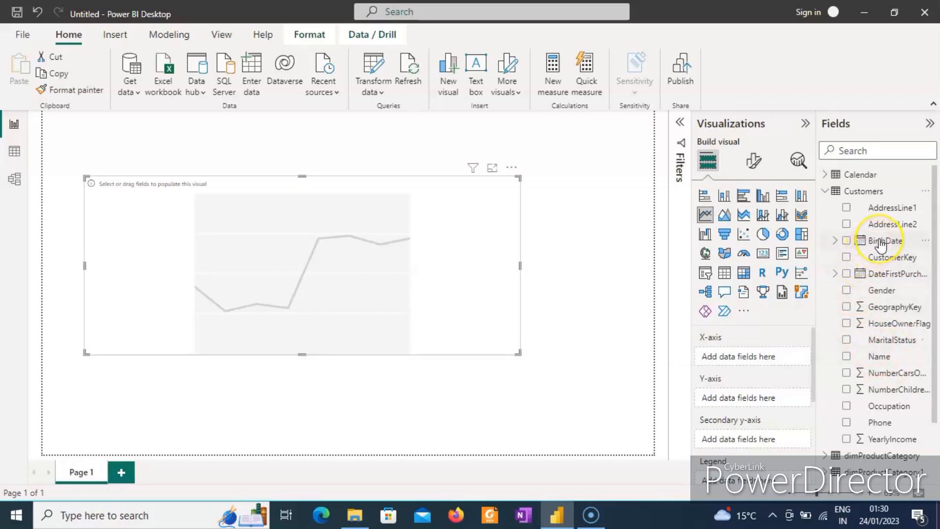
pyautogui.moveTo(880, 242); pyautogui.dragTo(759, 356)
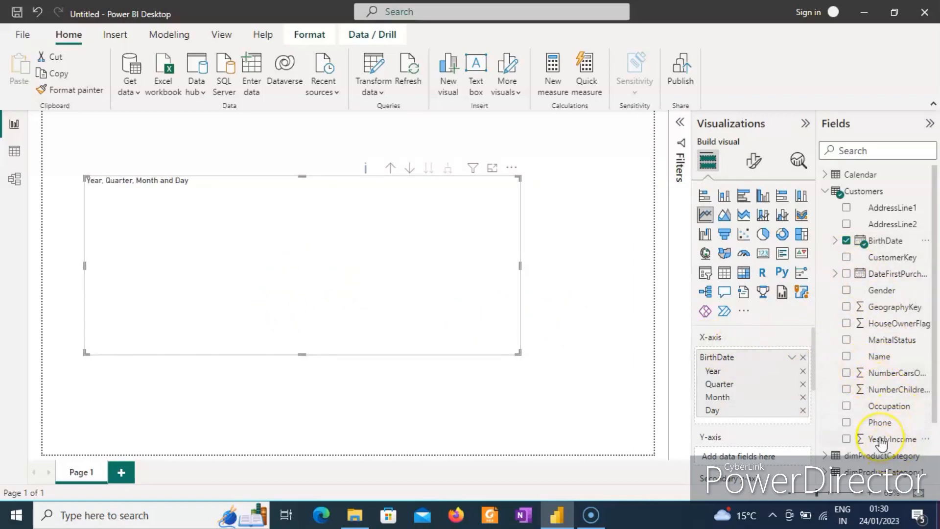
pyautogui.moveTo(881, 442); pyautogui.dragTo(756, 455)
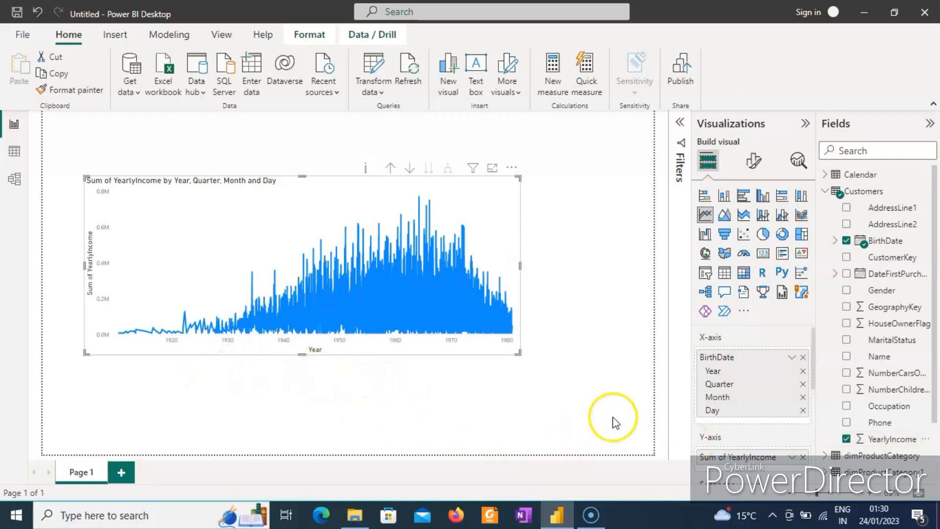
# Inspect the line chart's yearly income values at the earliest and latest birth dates, and collapse the Customers field list
pyautogui.moveTo(122, 338)
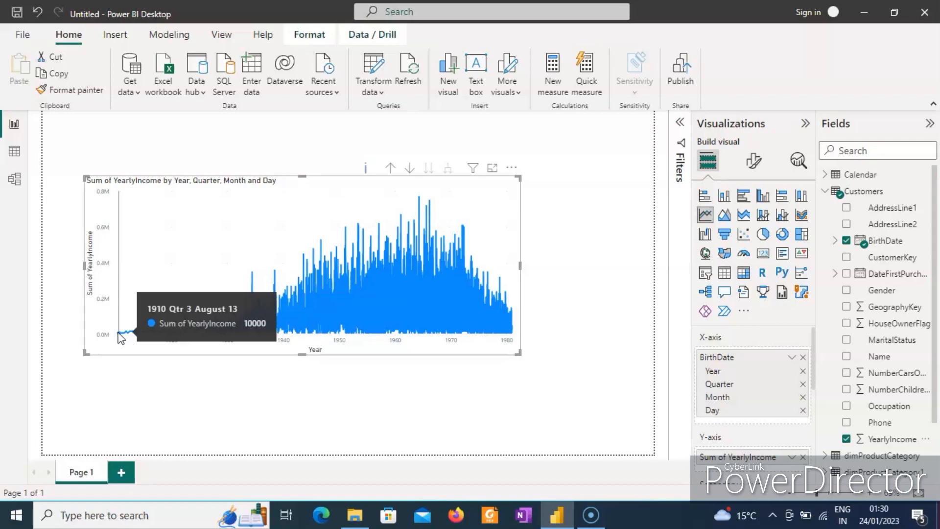
pyautogui.moveTo(118, 333)
pyautogui.mouseDown()
pyautogui.moveTo(160, 311)
pyautogui.moveTo(127, 329)
pyautogui.mouseUp()
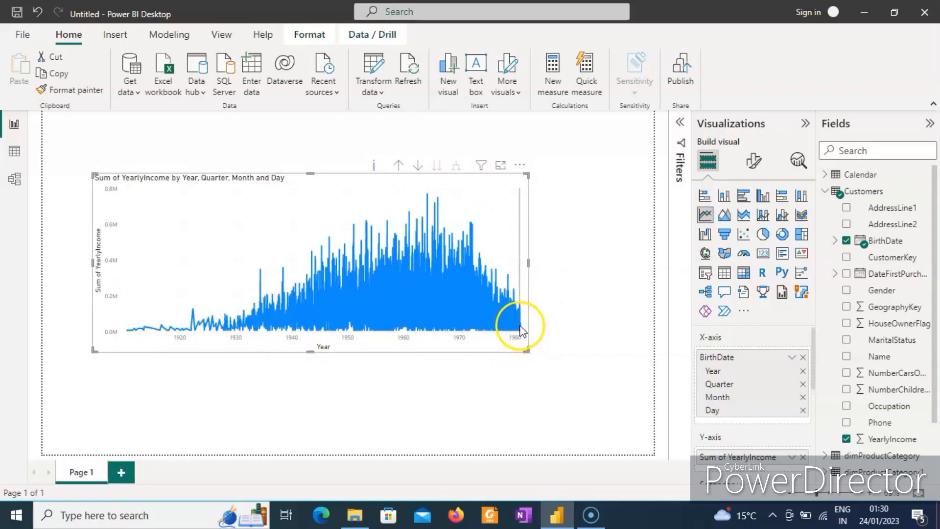
pyautogui.moveTo(522, 328)
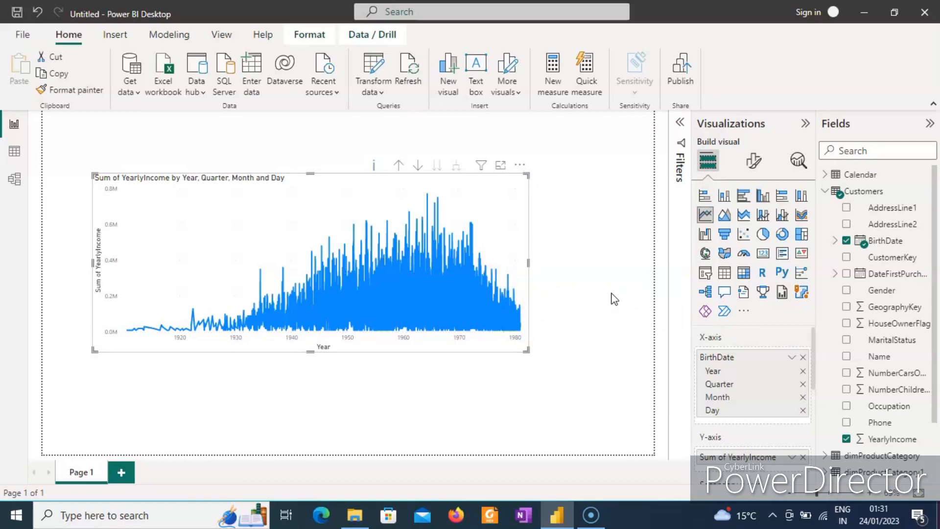
pyautogui.click(826, 191)
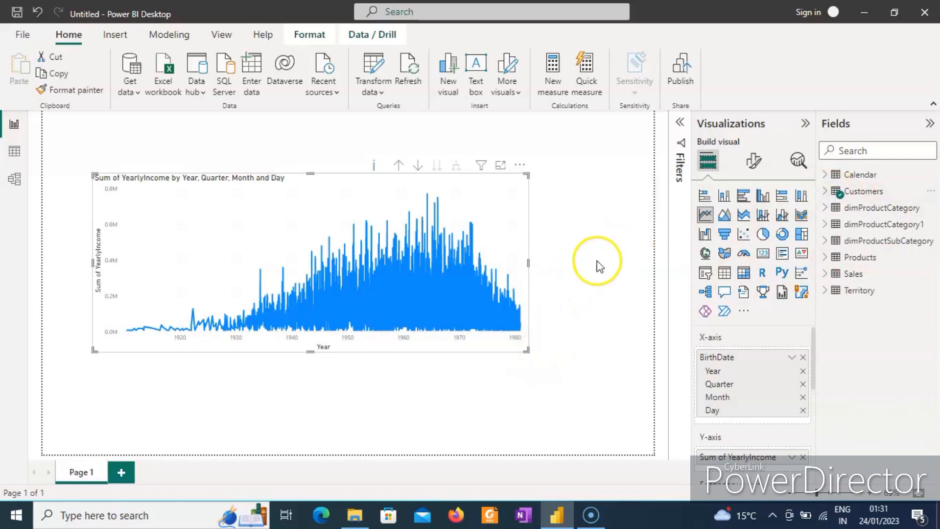